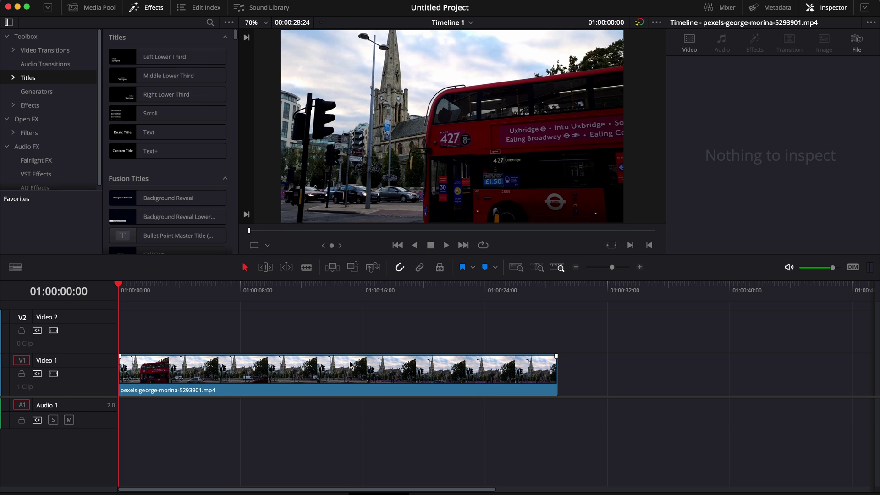
# Step: Scrub the footage to find the bus, then convert the V1 clip into a new Fusion clip
pyautogui.moveTo(124, 291); pyautogui.dragTo(180, 289)
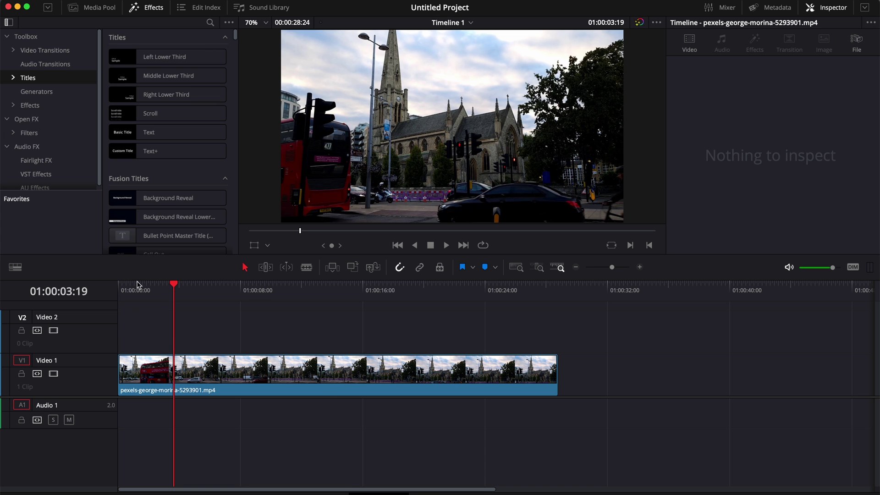
pyautogui.moveTo(138, 285)
pyautogui.mouseDown()
pyautogui.moveTo(206, 290)
pyautogui.moveTo(151, 290)
pyautogui.mouseUp()
pyautogui.click(181, 371)
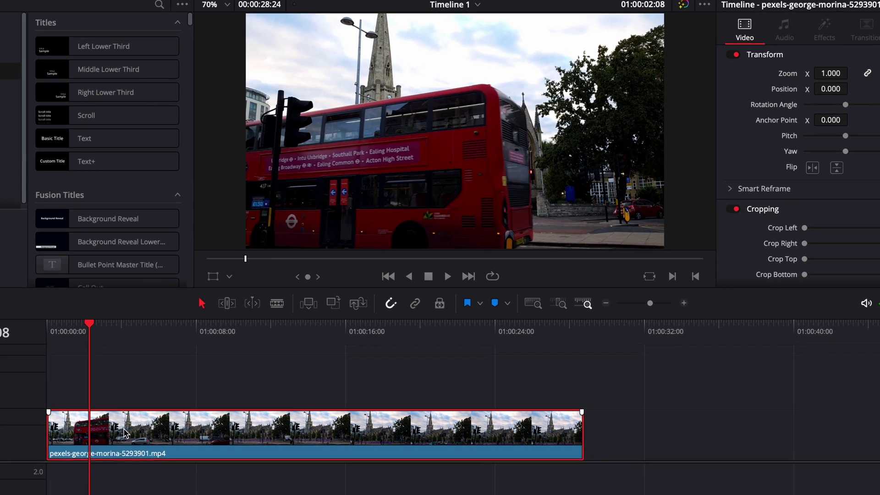
pyautogui.rightClick(124, 433)
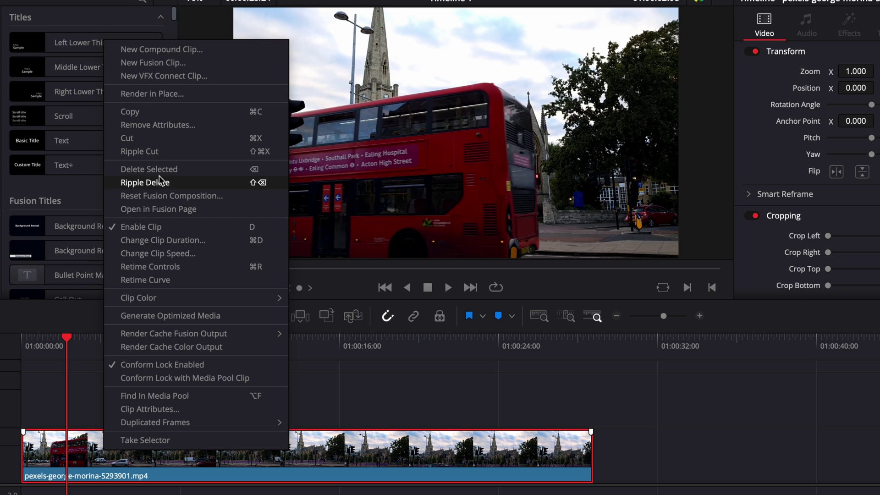
pyautogui.click(148, 64)
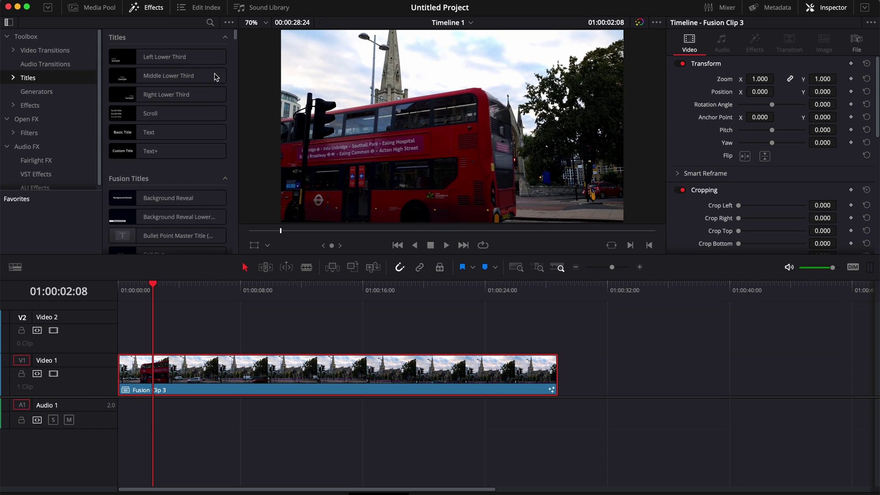
# Step: Open Fusion Clip 3 for compositing and settle on frame 55
pyautogui.click(437, 483)
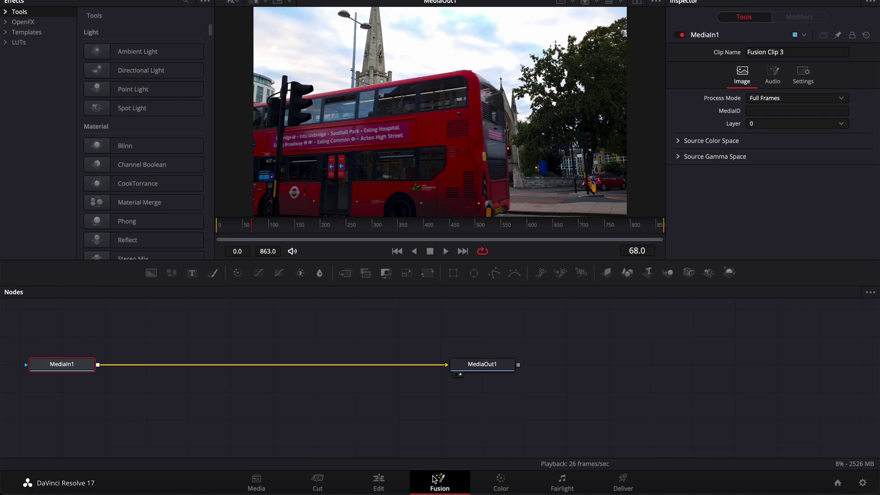
pyautogui.moveTo(234, 227)
pyautogui.mouseDown()
pyautogui.moveTo(261, 226)
pyautogui.moveTo(251, 226)
pyautogui.mouseUp()
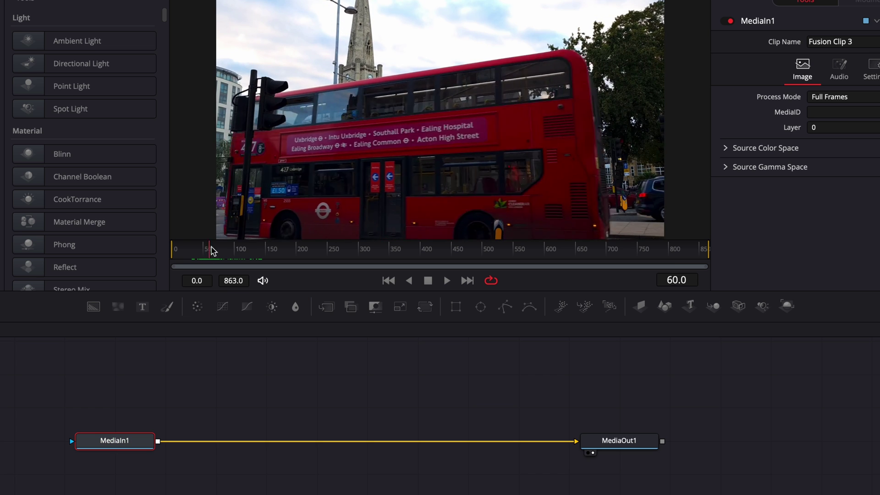
pyautogui.moveTo(211, 251); pyautogui.dragTo(207, 251)
# Step: Add a Merge1 node, wiring MediaIn1 into its background and its output into MediaOut1
pyautogui.click(339, 426)
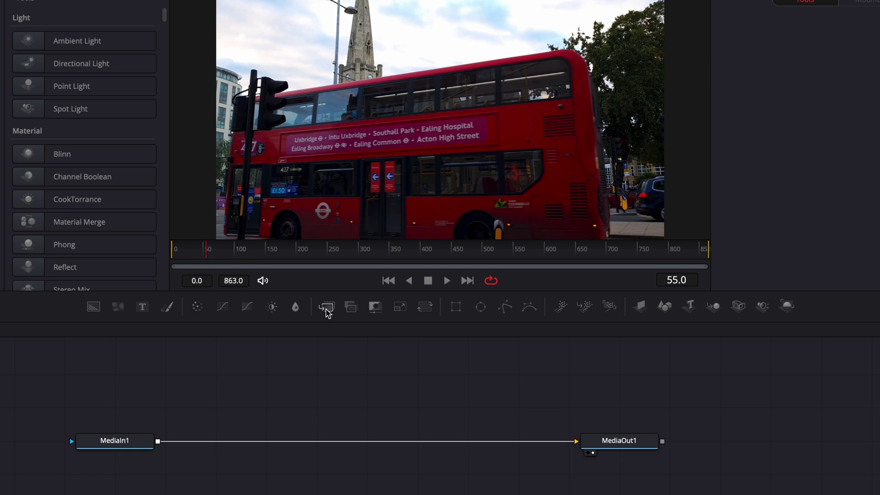
pyautogui.moveTo(326, 312); pyautogui.dragTo(243, 405)
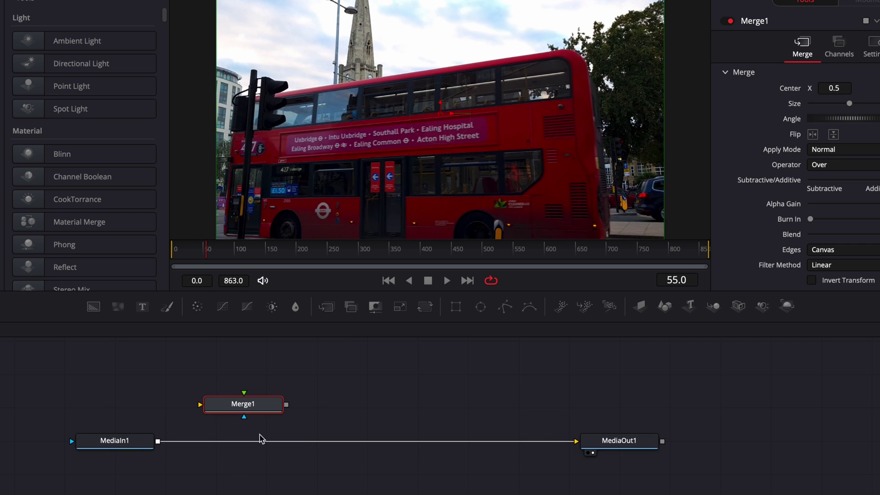
pyautogui.moveTo(237, 410); pyautogui.dragTo(262, 419)
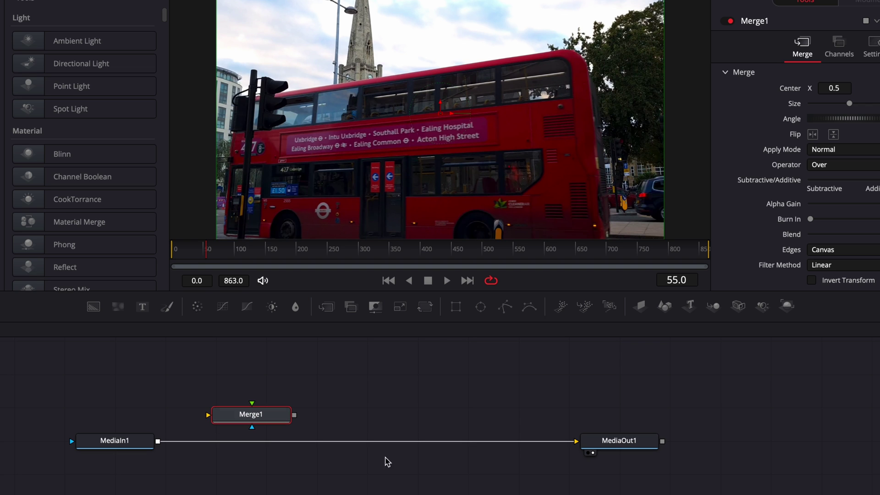
pyautogui.moveTo(576, 442); pyautogui.dragTo(208, 416)
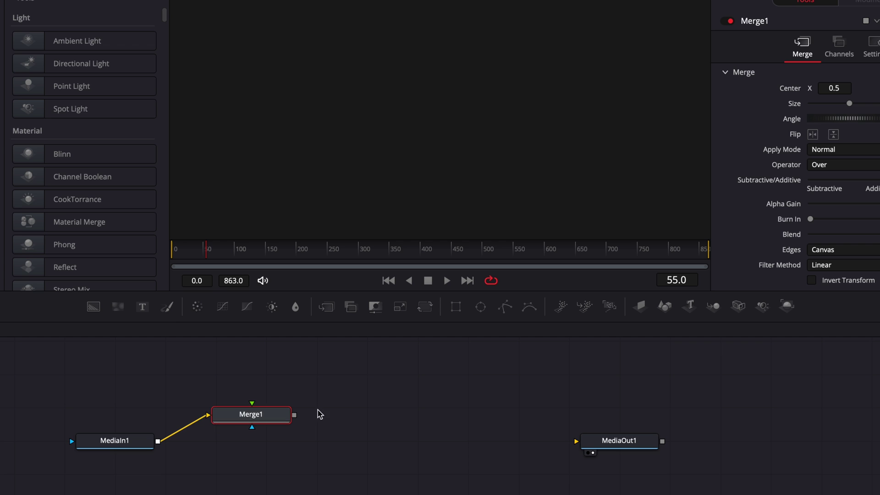
pyautogui.moveTo(294, 415); pyautogui.dragTo(576, 443)
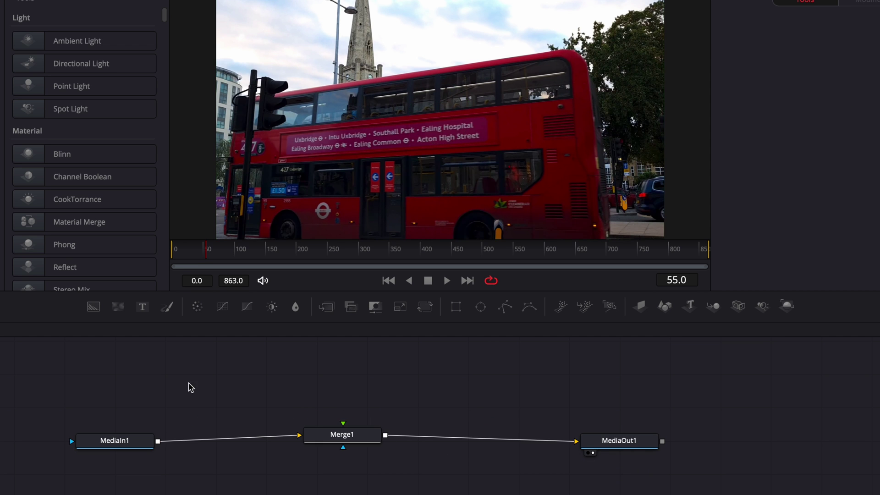
# Step: Add a Text1 node as Merge1's foreground and enter the text LONDON
pyautogui.moveTo(142, 315); pyautogui.dragTo(343, 424)
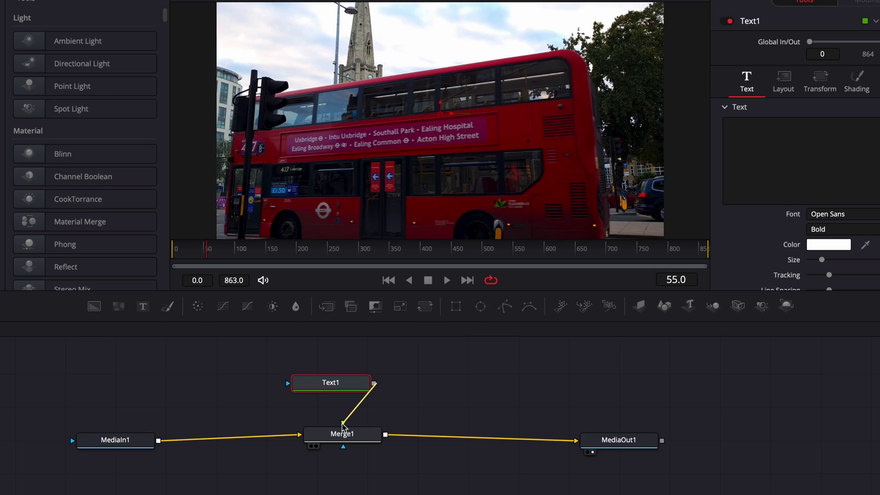
pyautogui.moveTo(322, 387); pyautogui.dragTo(338, 393)
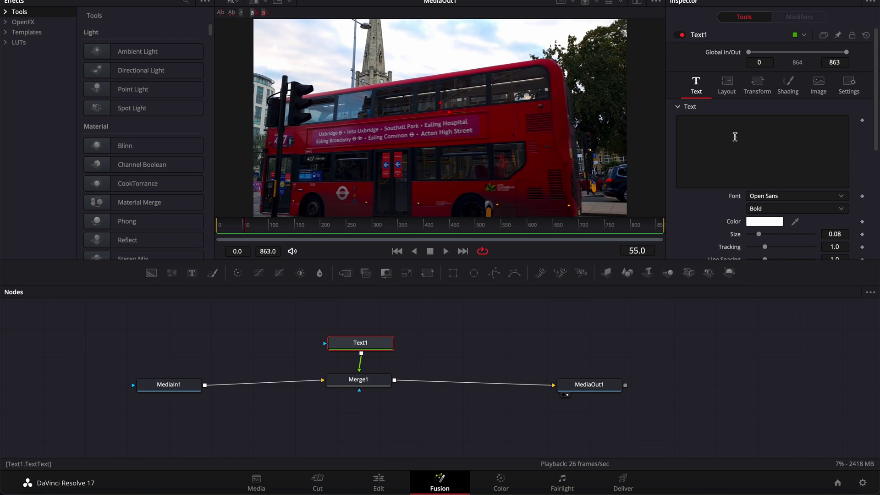
pyautogui.click(733, 136)
pyautogui.write('LONDON')
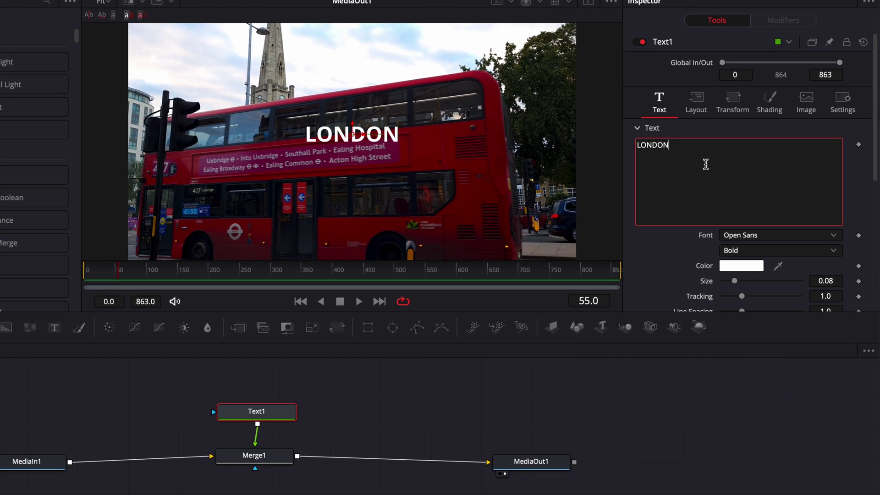
# Step: Set LONDON to Montserrat at size 0.1693 and shift it slightly lower over the bus
pyautogui.click(740, 236)
pyautogui.scroll(15, 741, 238)
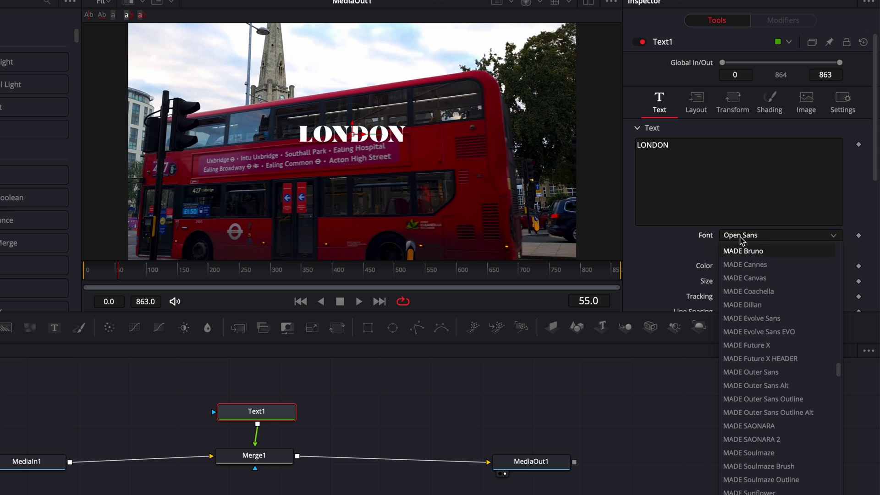
pyautogui.click(741, 240)
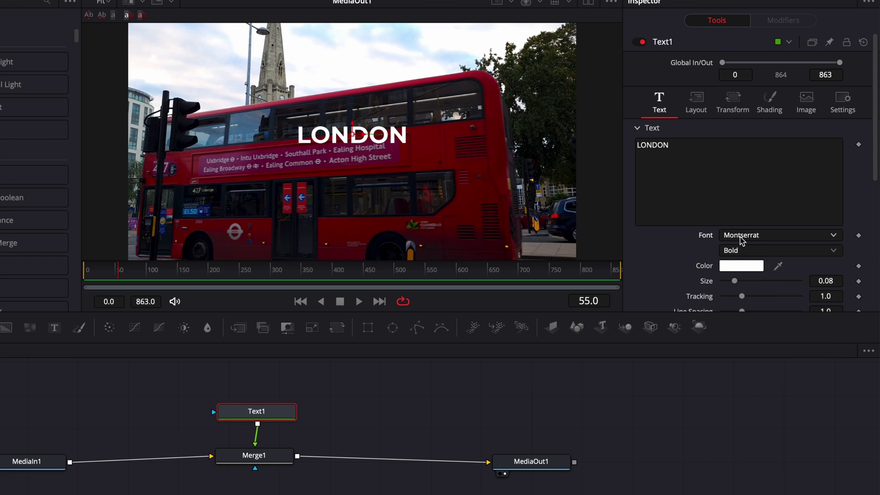
pyautogui.moveTo(736, 281); pyautogui.dragTo(748, 281)
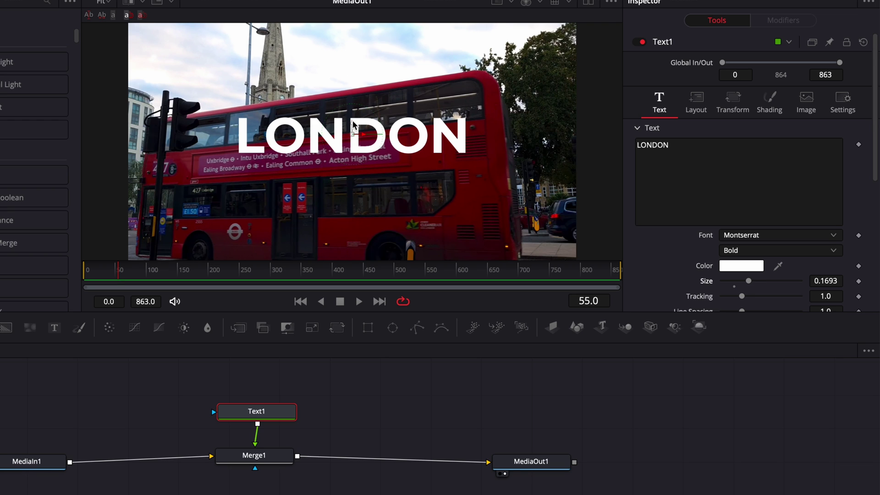
pyautogui.moveTo(353, 125); pyautogui.dragTo(353, 147)
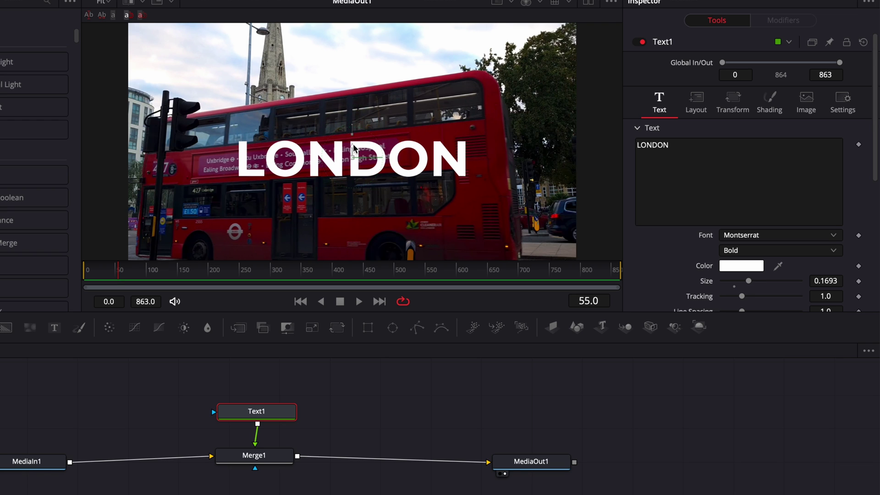
pyautogui.click(400, 204)
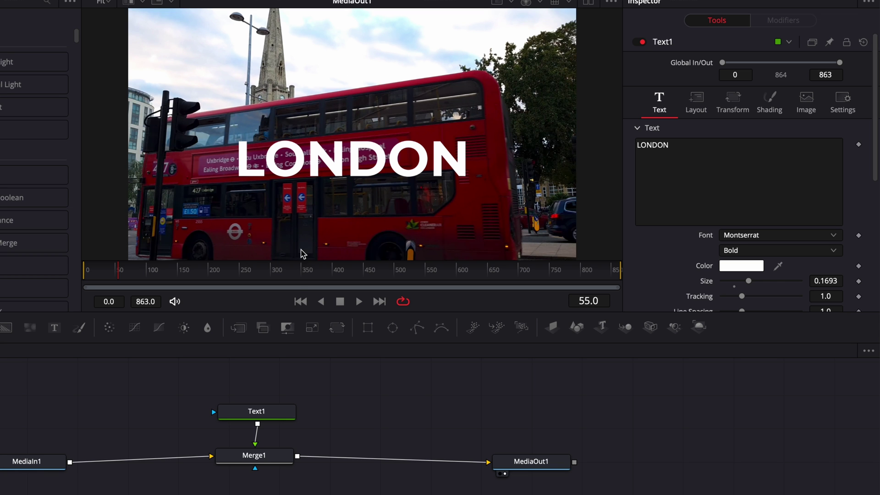
# Step: Attach a Polygon1 mask to Text1 and get ready to draw its shape
pyautogui.click(270, 416)
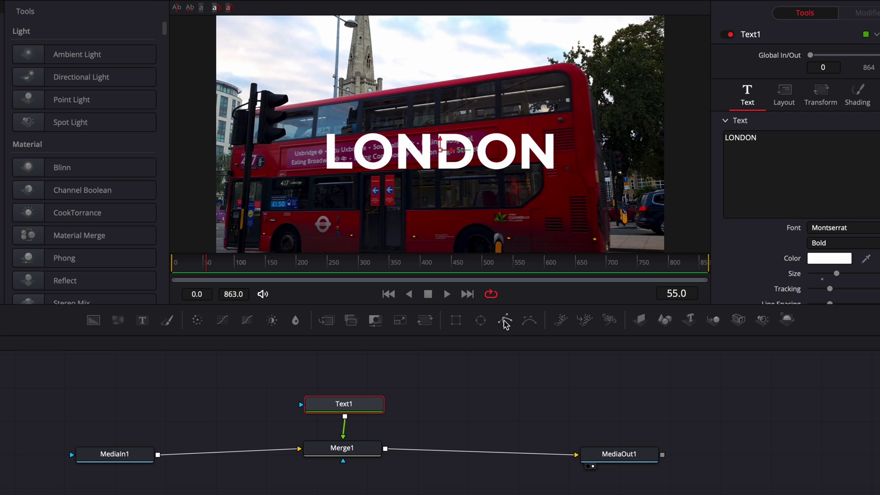
pyautogui.click(505, 322)
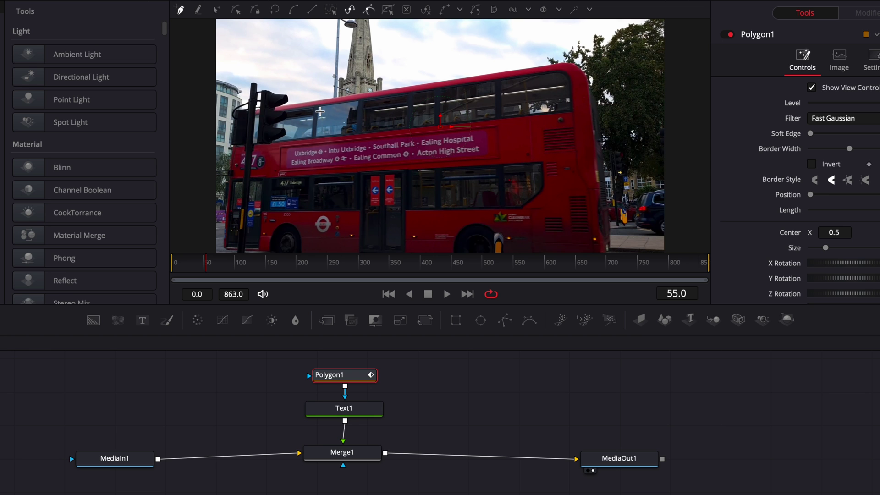
pyautogui.click(180, 10)
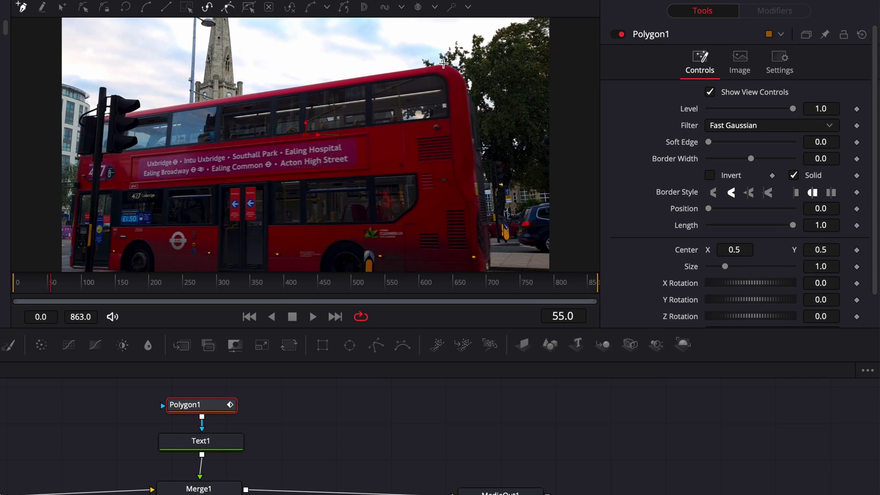
# Step: Draw a closed mask from the bus's rear to the frame's right edge, briefly checking Invert
pyautogui.click(443, 63)
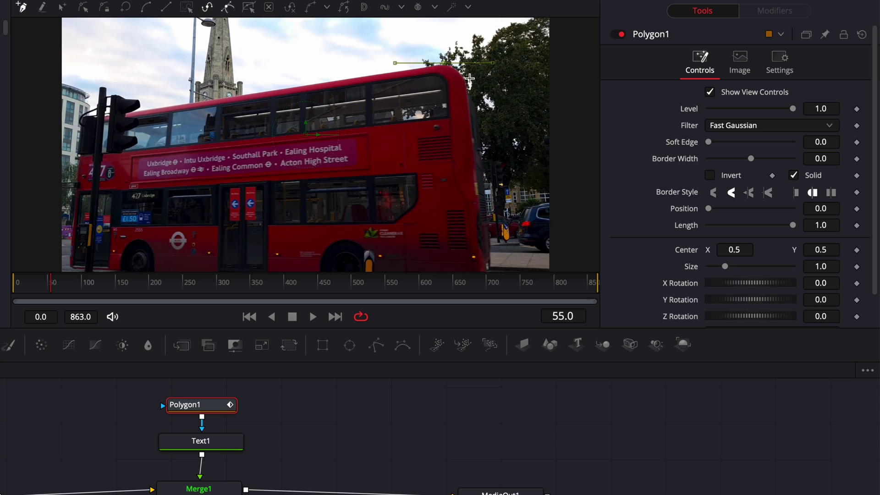
pyautogui.click(466, 84)
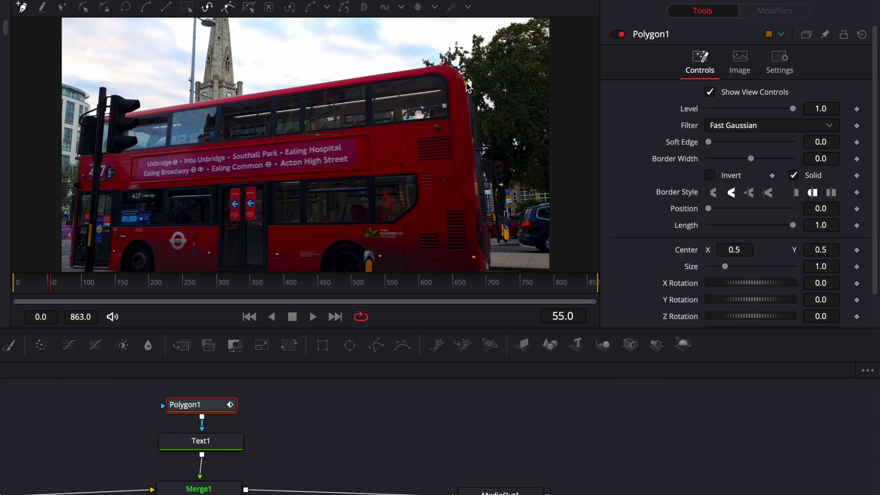
pyautogui.click(488, 266)
pyautogui.click(583, 266)
pyautogui.click(570, 36)
pyautogui.click(449, 70)
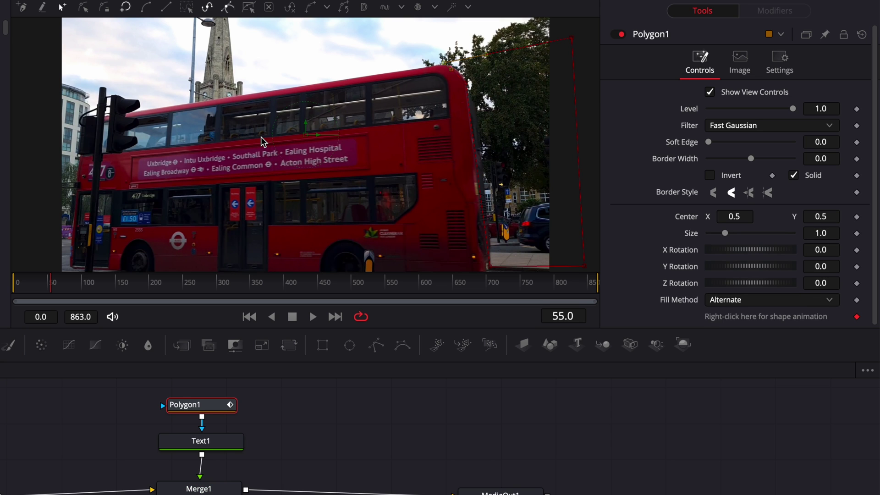
pyautogui.click(710, 176)
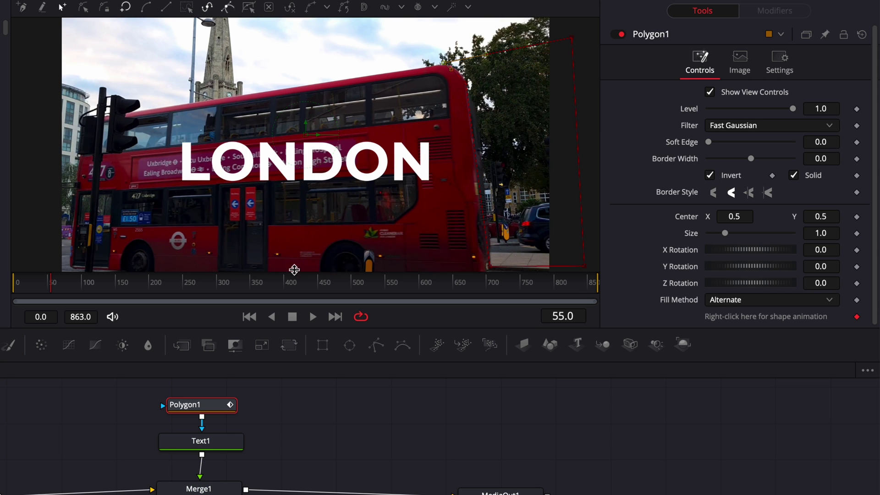
pyautogui.click(710, 176)
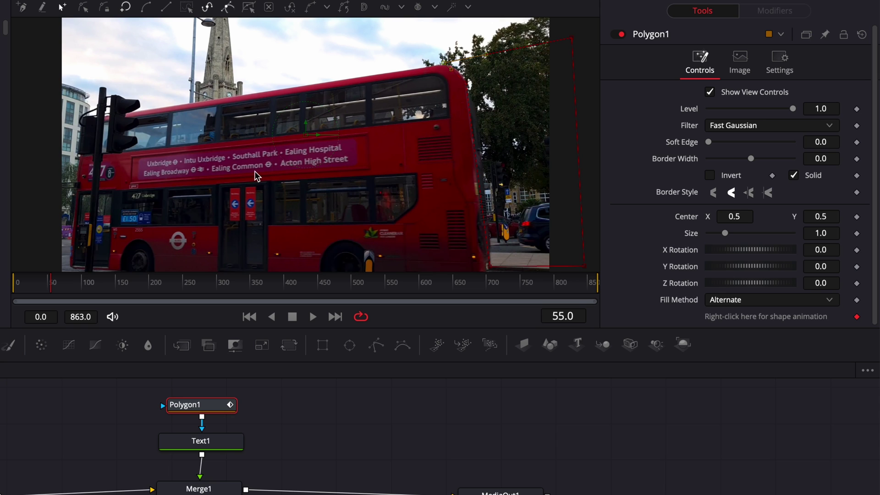
# Step: Refine the mask's bottom corner and roof-corner points to sit on the bus's rear
pyautogui.click(490, 266)
pyautogui.moveTo(490, 265); pyautogui.dragTo(490, 268)
pyautogui.moveTo(465, 87); pyautogui.dragTo(474, 98)
pyautogui.moveTo(464, 86)
pyautogui.mouseDown()
pyautogui.moveTo(469, 71)
pyautogui.moveTo(471, 92)
pyautogui.mouseUp()
pyautogui.click(492, 264)
# Step: At frame 60, move the mask's top, rear and bottom points onto the bus's rear edge
pyautogui.click(55, 287)
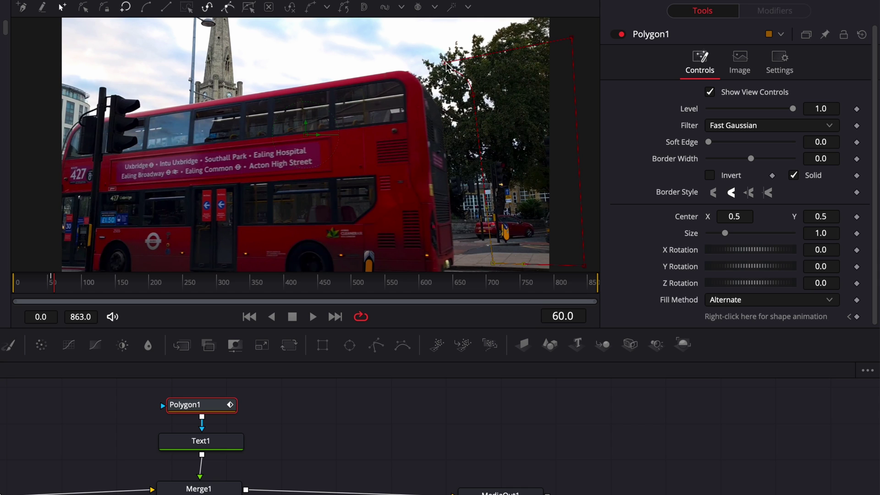
pyautogui.moveTo(445, 63); pyautogui.dragTo(405, 72)
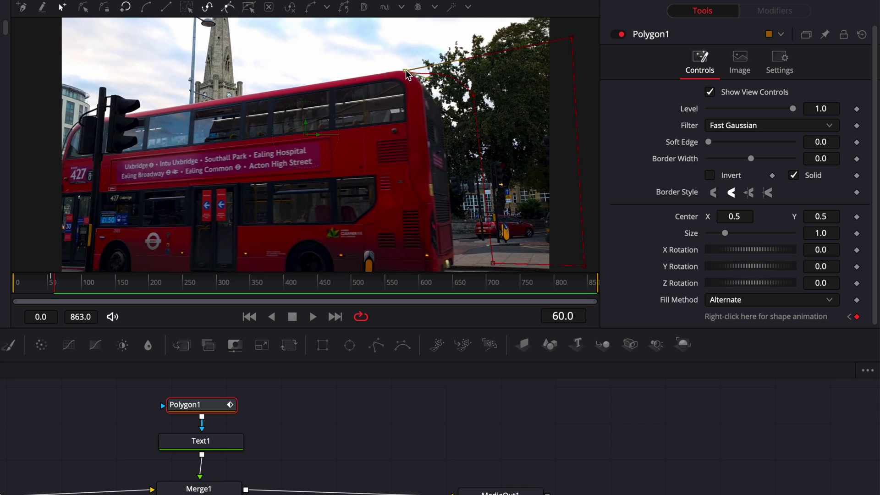
pyautogui.moveTo(475, 97); pyautogui.dragTo(440, 123)
pyautogui.moveTo(492, 264); pyautogui.dragTo(455, 263)
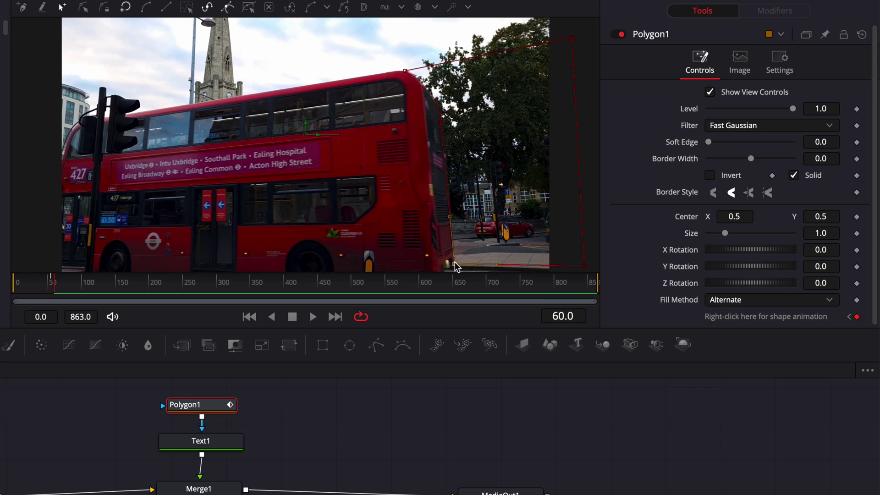
# Step: At frame 64, realign the mask points with the bus roof and rear, then check nearby frames
pyautogui.click(57, 284)
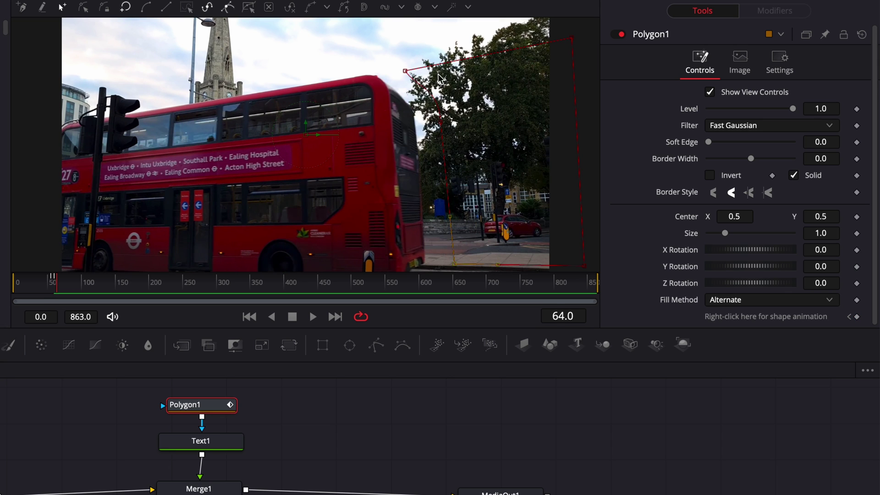
pyautogui.moveTo(404, 70); pyautogui.dragTo(373, 76)
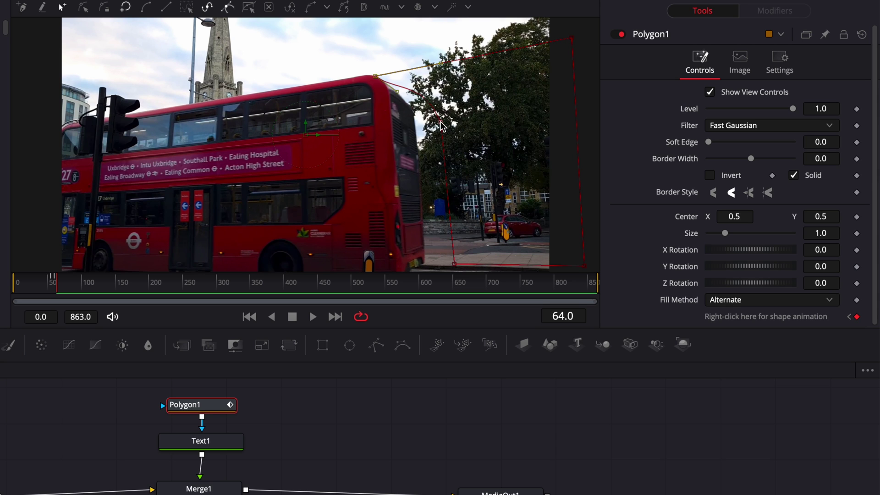
pyautogui.moveTo(442, 126); pyautogui.dragTo(414, 123)
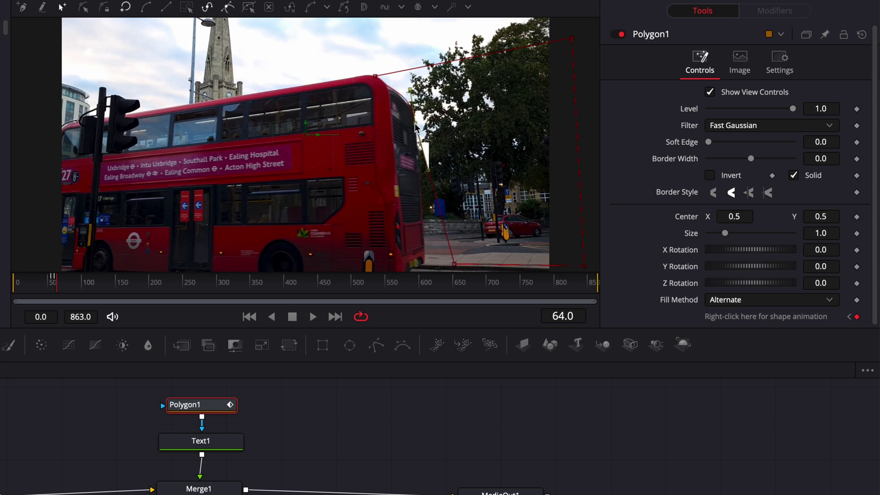
pyautogui.click(454, 264)
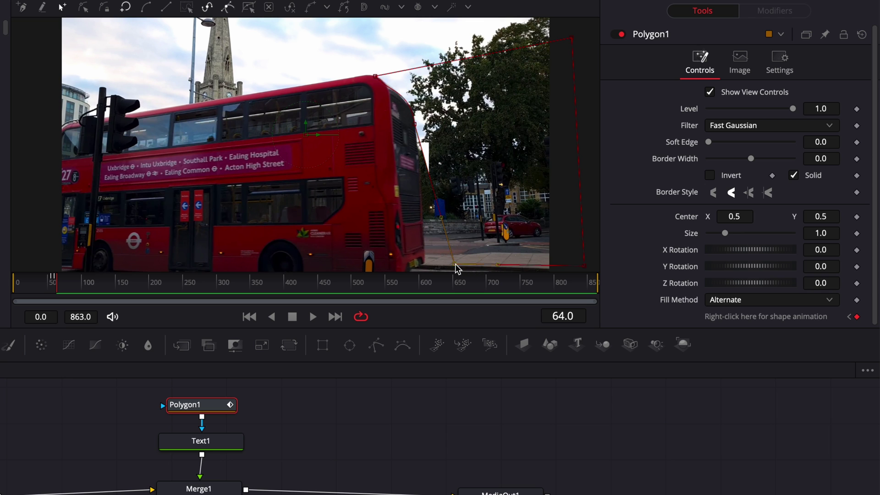
pyautogui.moveTo(455, 264); pyautogui.dragTo(426, 262)
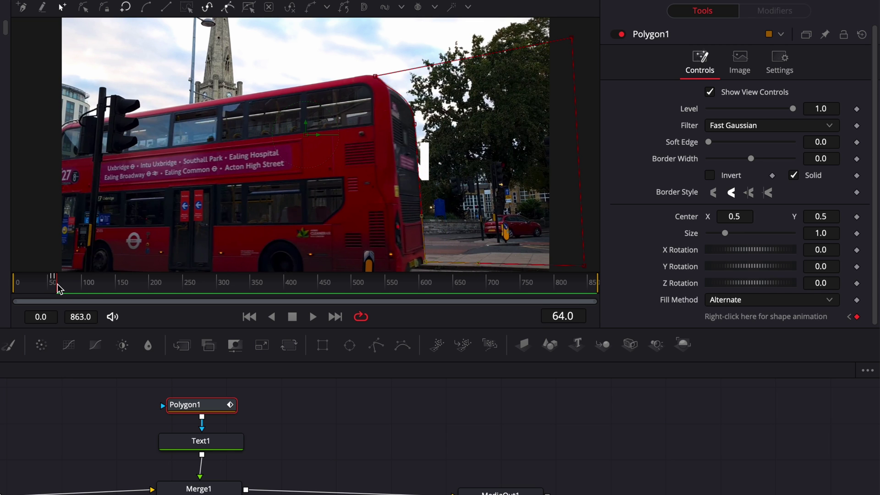
pyautogui.moveTo(60, 287); pyautogui.dragTo(54, 288)
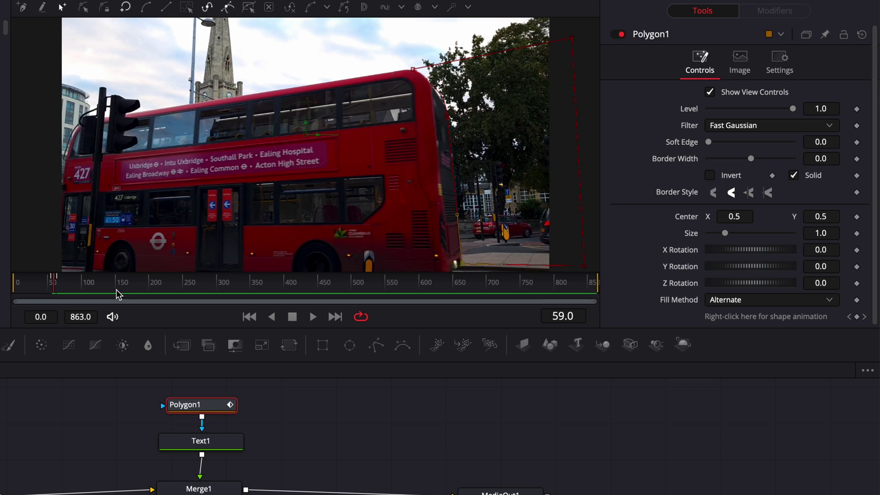
pyautogui.click(60, 288)
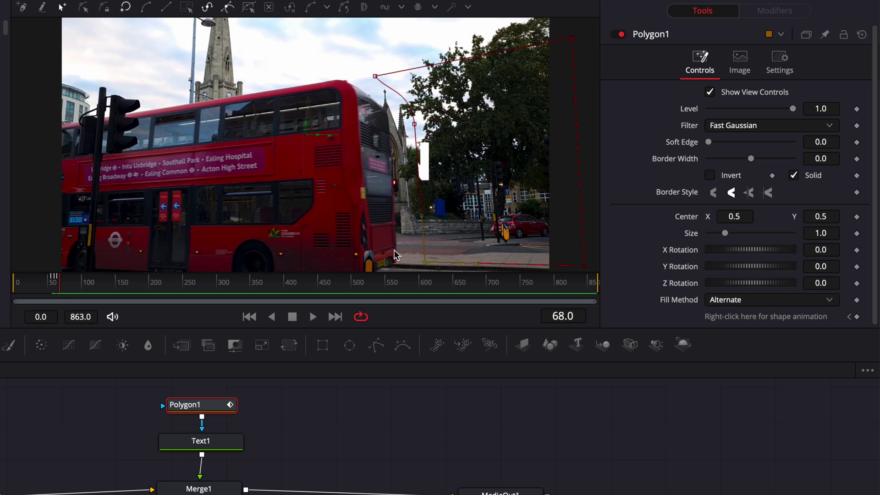
pyautogui.press('space')
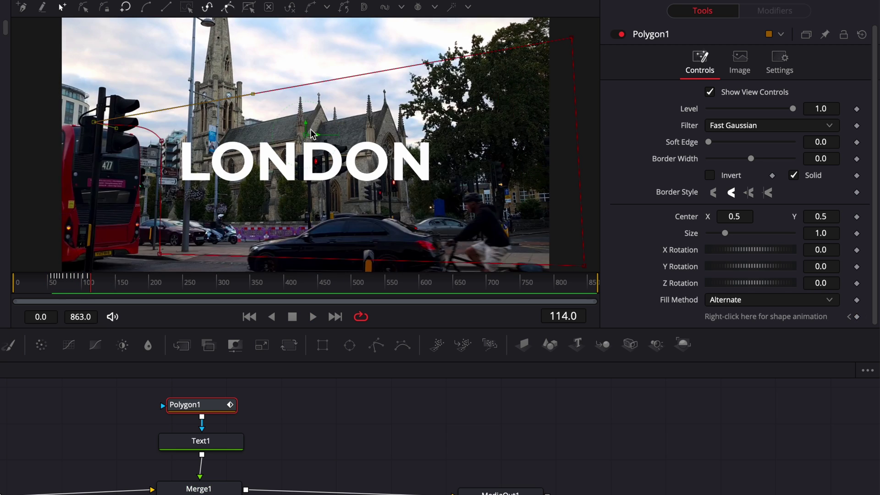
pyautogui.click(81, 288)
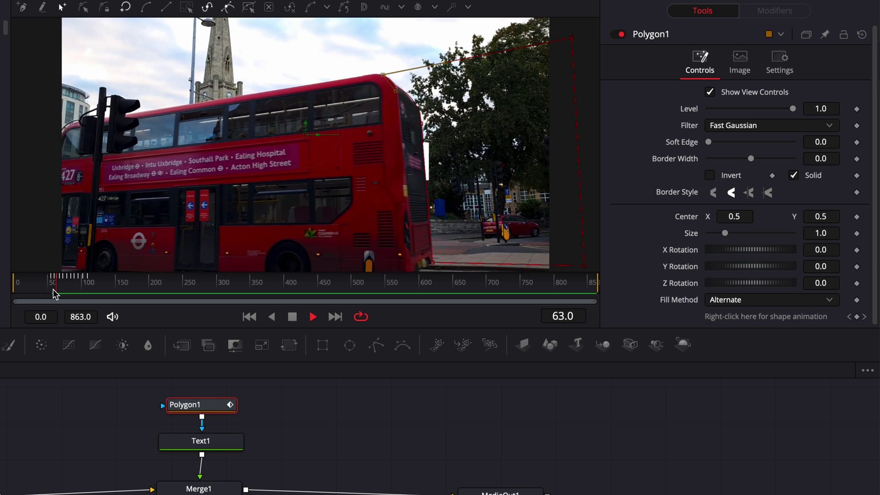
pyautogui.press('space')
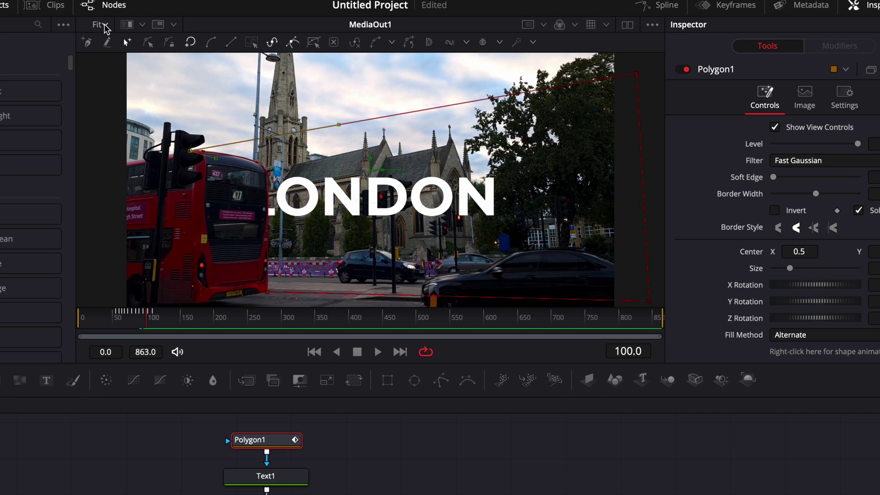
# Step: Zoom into the viewer and curve the mask edge smoothly along the bus roof
pyautogui.click(104, 26)
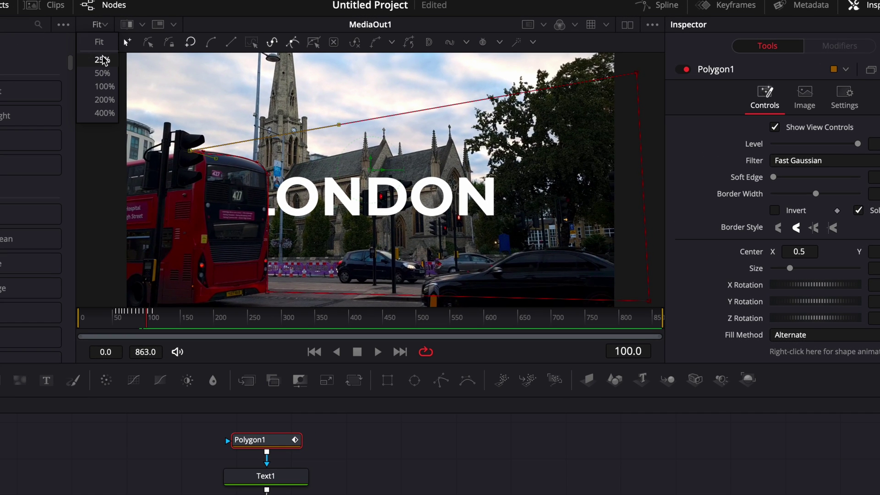
pyautogui.click(568, 191)
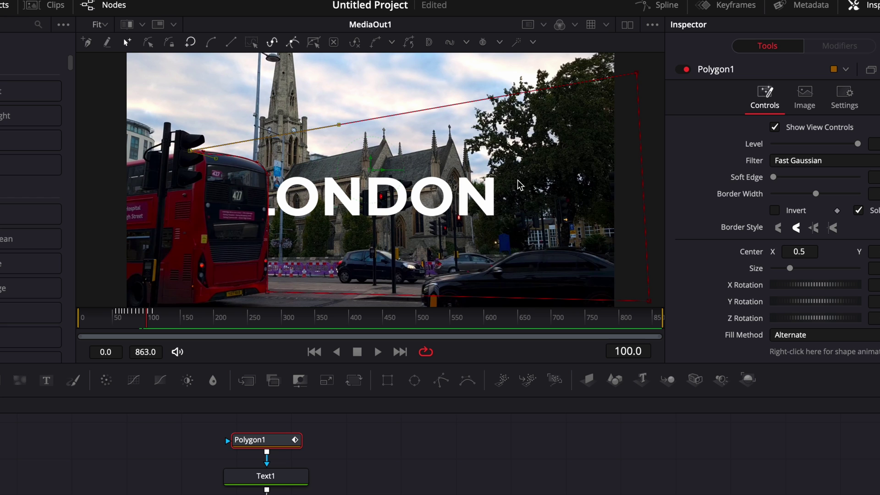
pyautogui.scroll(5, 392, 235)
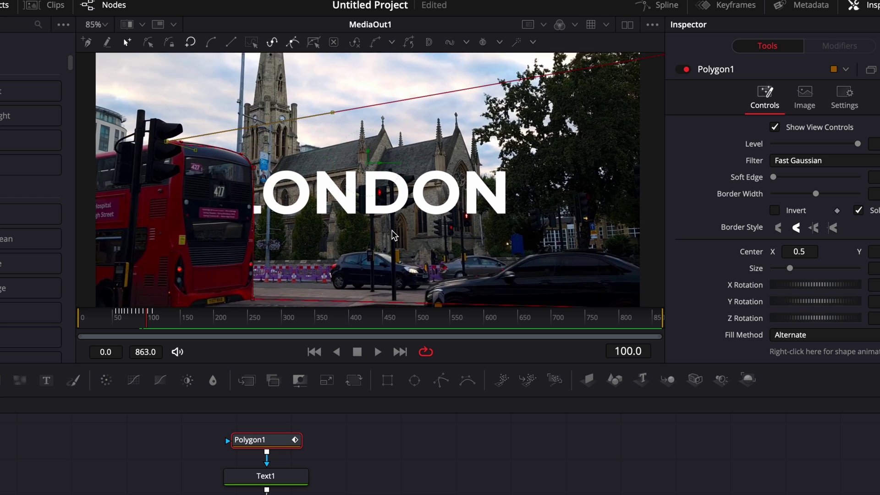
pyautogui.scroll(-3, 224, 237)
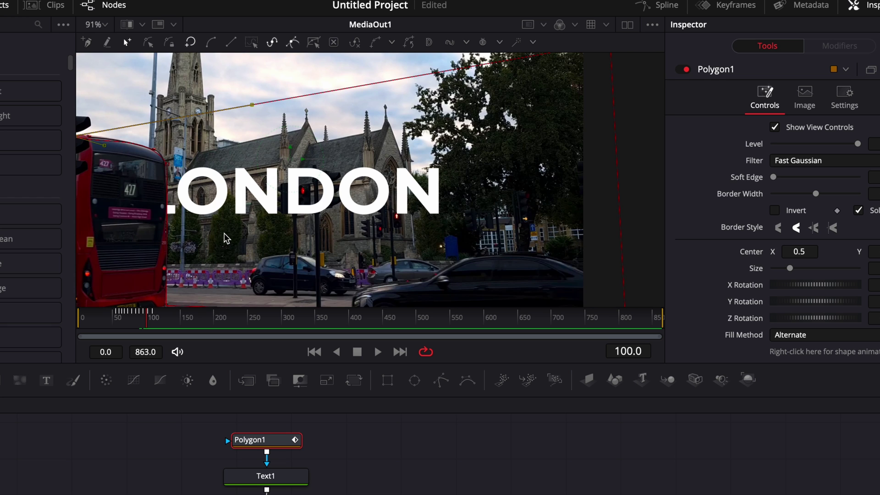
pyautogui.scroll(-2, 163, 190)
pyautogui.scroll(5, 163, 190)
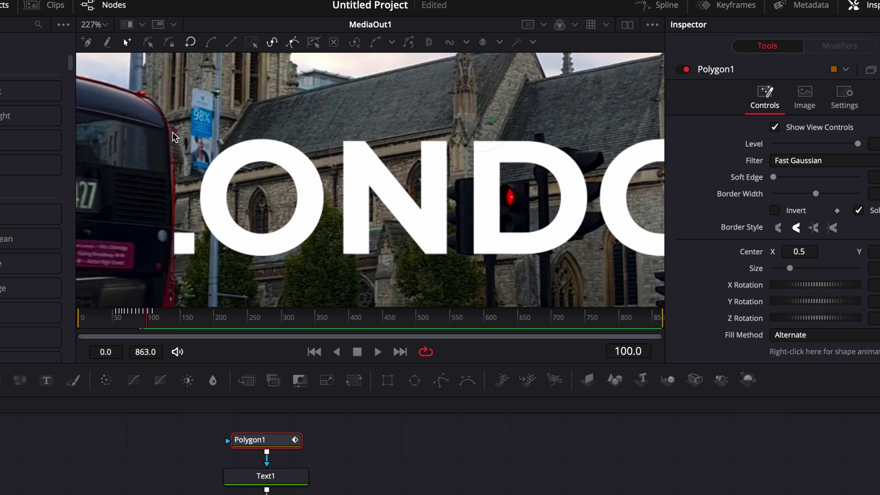
pyautogui.moveTo(175, 136)
pyautogui.mouseDown()
pyautogui.moveTo(165, 120)
pyautogui.moveTo(170, 128)
pyautogui.mouseUp()
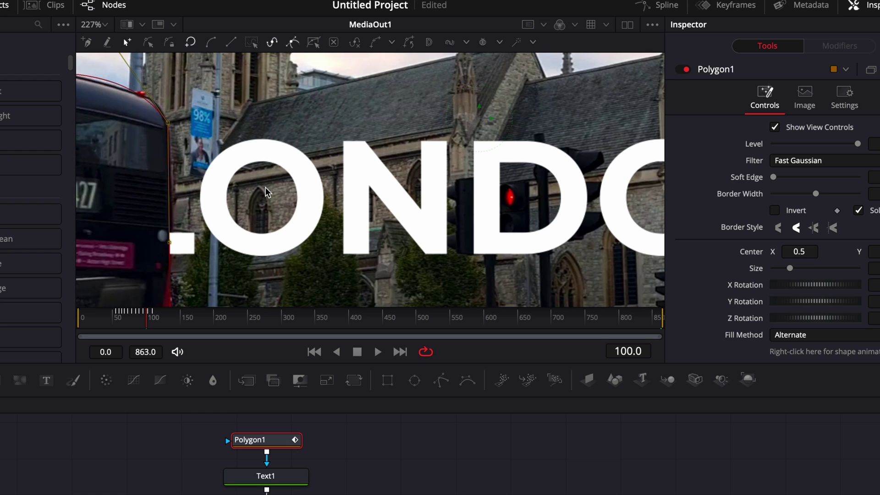
pyautogui.scroll(3, 241, 201)
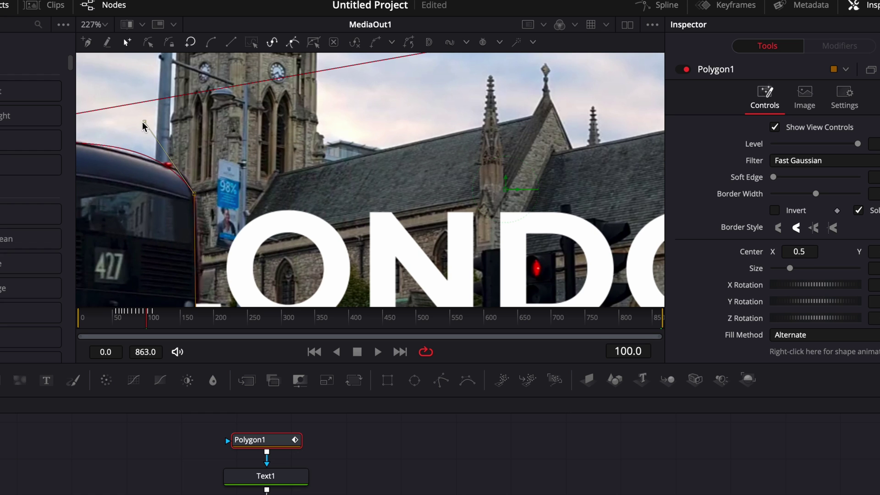
pyautogui.moveTo(144, 122); pyautogui.dragTo(187, 138)
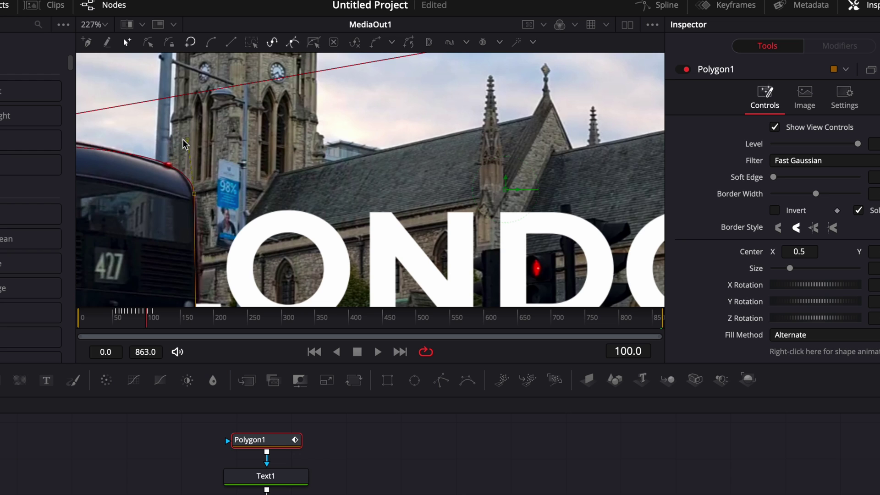
# Step: Add an extra control point to the mask outline and drag it along the bus roof
pyautogui.hscroll(-3, 168, 152)
pyautogui.hscroll(-4, 168, 153)
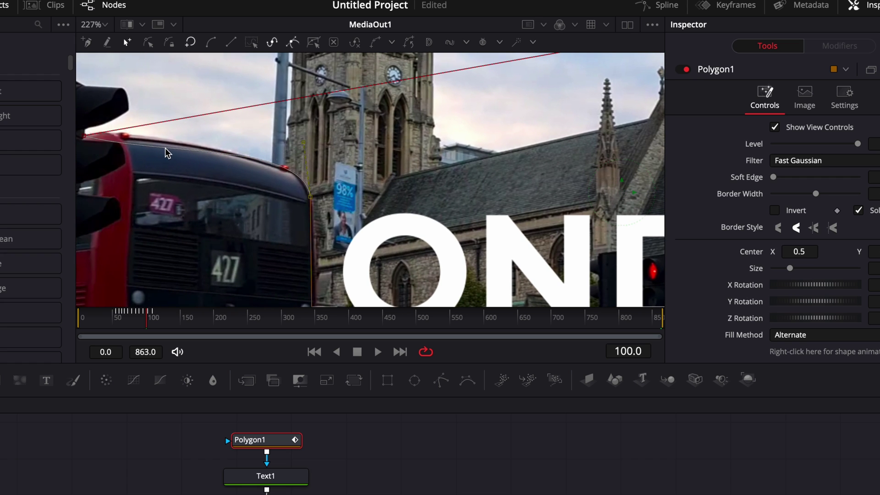
pyautogui.click(165, 148)
pyautogui.moveTo(165, 147); pyautogui.dragTo(227, 151)
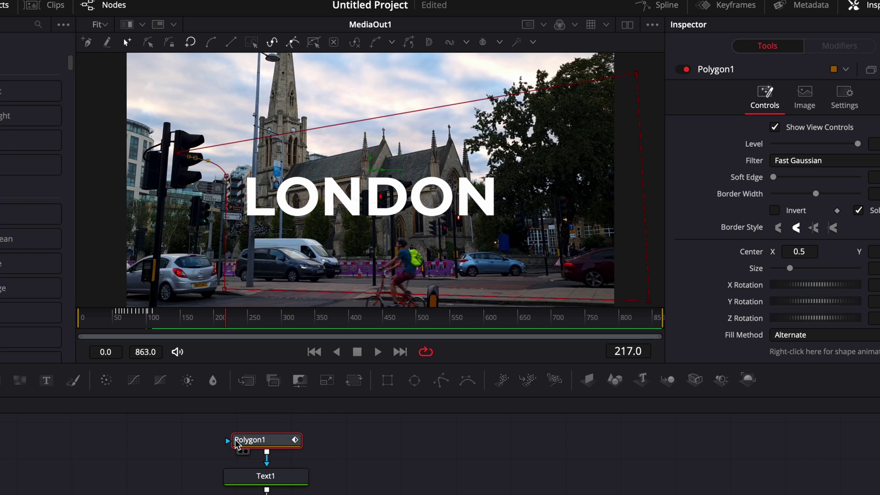
# Step: Enable shading element 3, Black Shadow, on the LONDON text
pyautogui.click(135, 467)
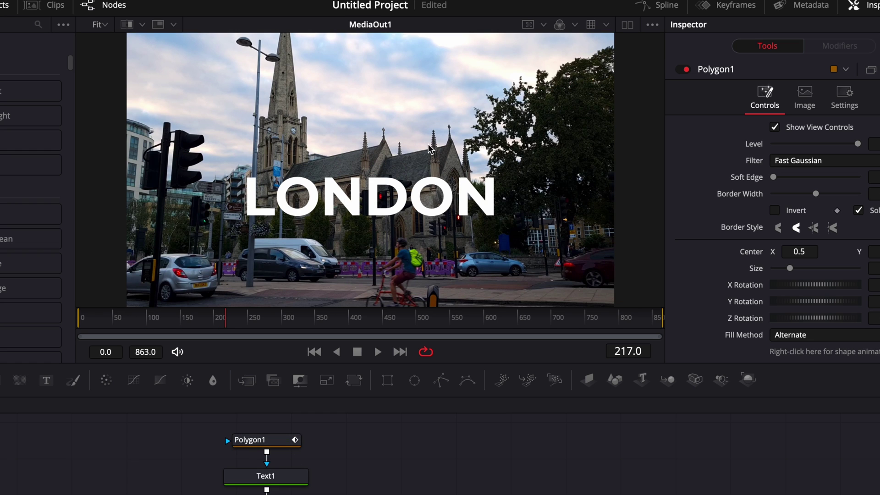
pyautogui.click(273, 476)
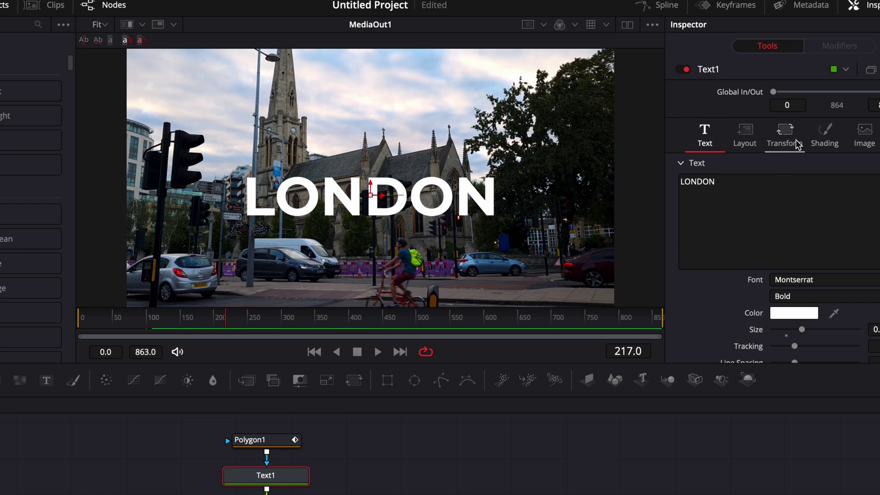
pyautogui.click(820, 138)
pyautogui.click(795, 184)
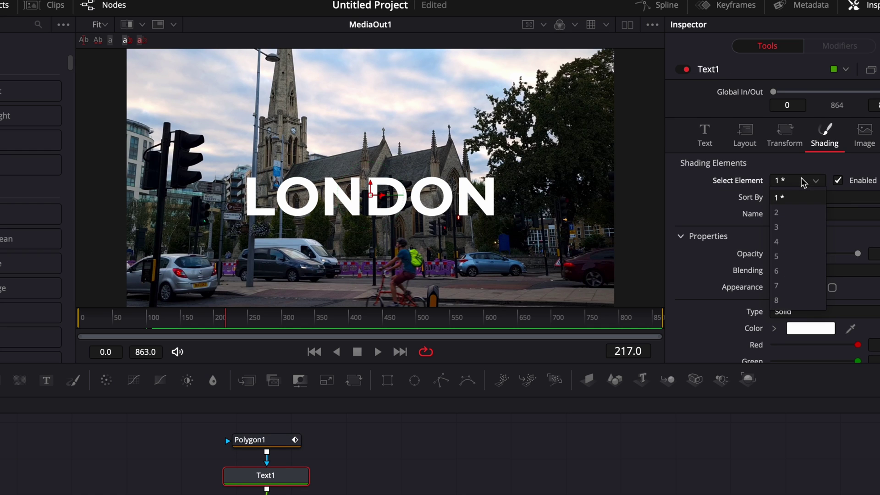
pyautogui.click(786, 228)
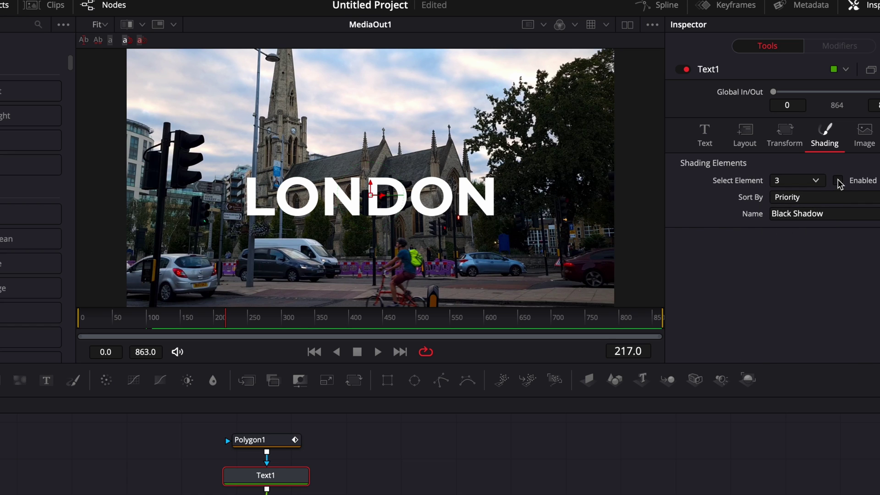
pyautogui.click(838, 181)
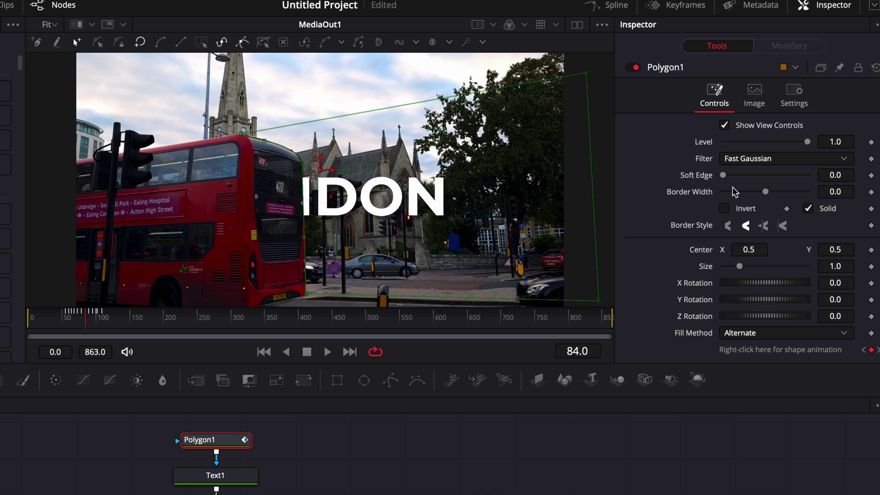
# Step: Set Polygon1's Soft Edge to about 0.0378 after testing a softer value
pyautogui.moveTo(723, 176); pyautogui.dragTo(697, 181)
pyautogui.moveTo(722, 174)
pyautogui.mouseDown()
pyautogui.moveTo(739, 180)
pyautogui.moveTo(710, 178)
pyautogui.mouseUp()
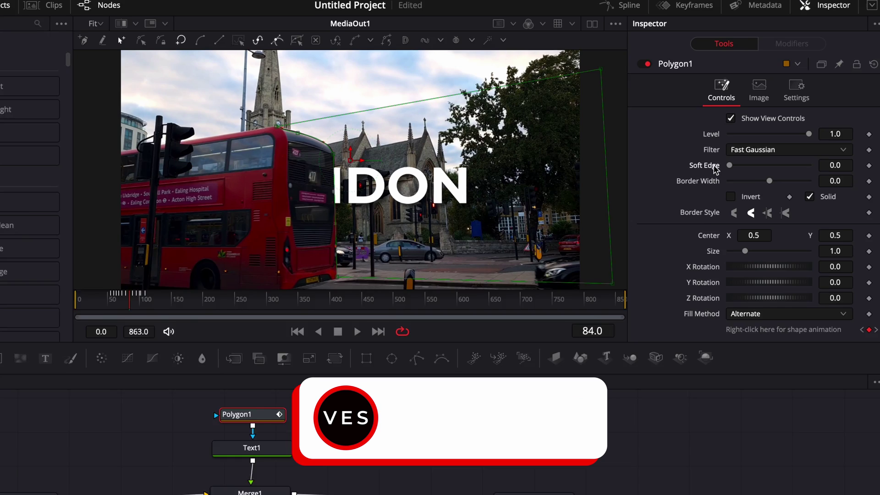